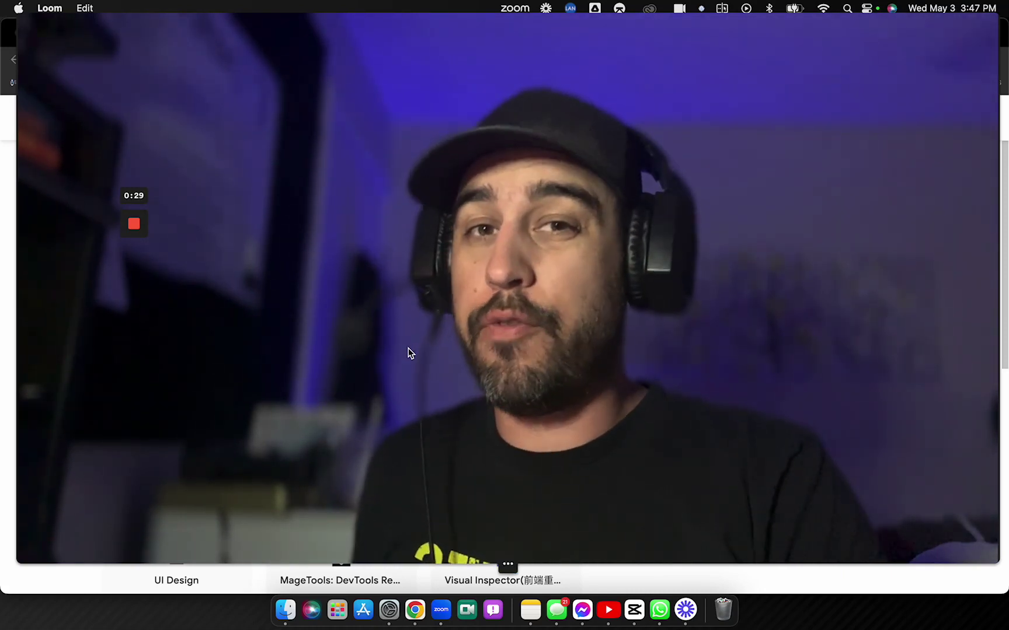
Step: Highlight the extension name, then return to the NurtureBoxx dashboard tab and deselect the current element
left_click(400, 351)
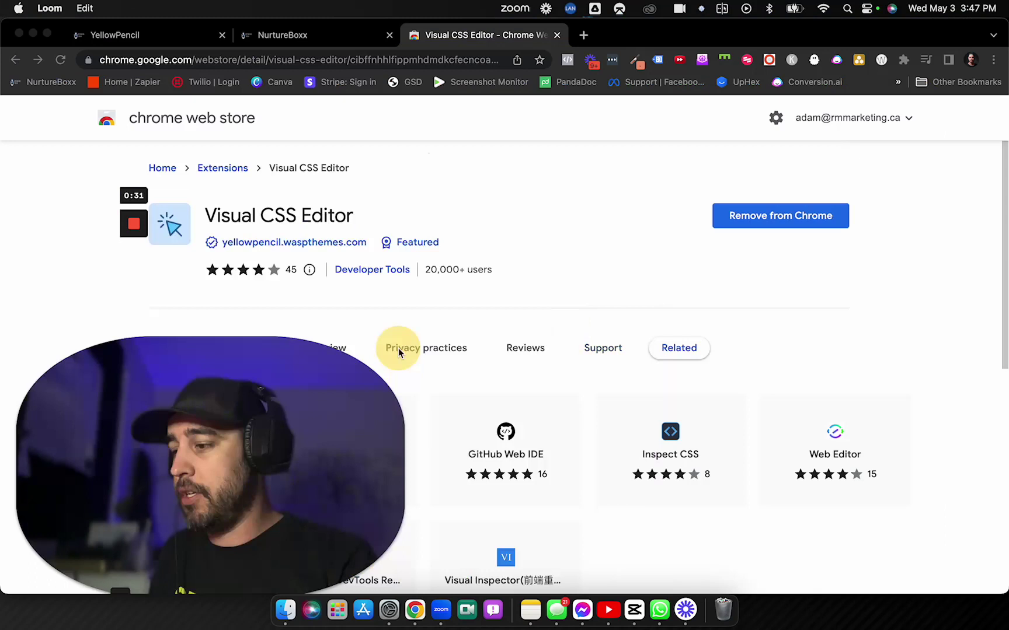
scroll(254, 351, "down", 1)
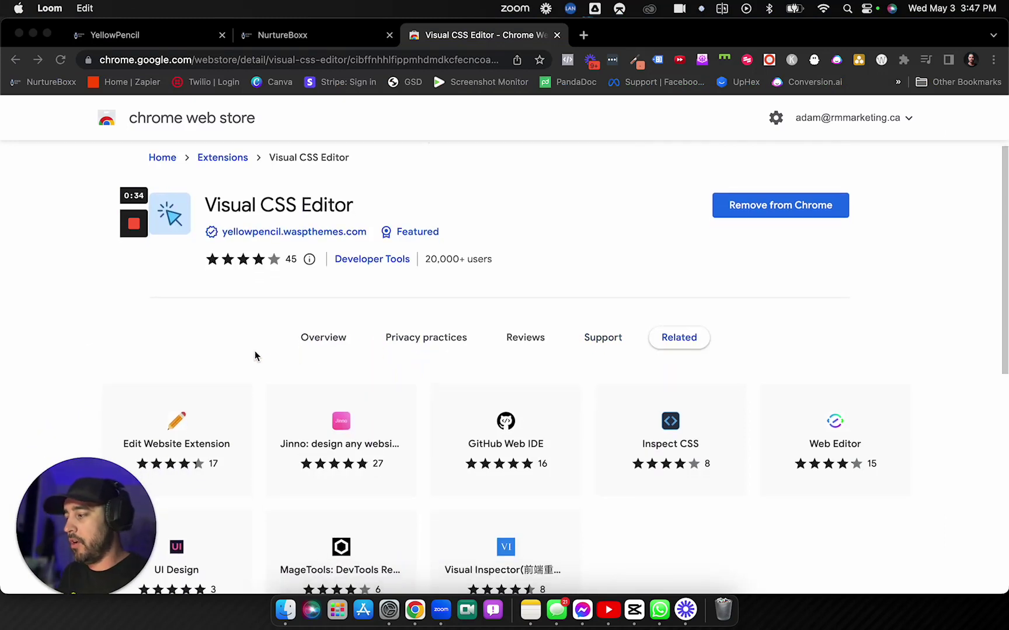
scroll(255, 351, "up", 1)
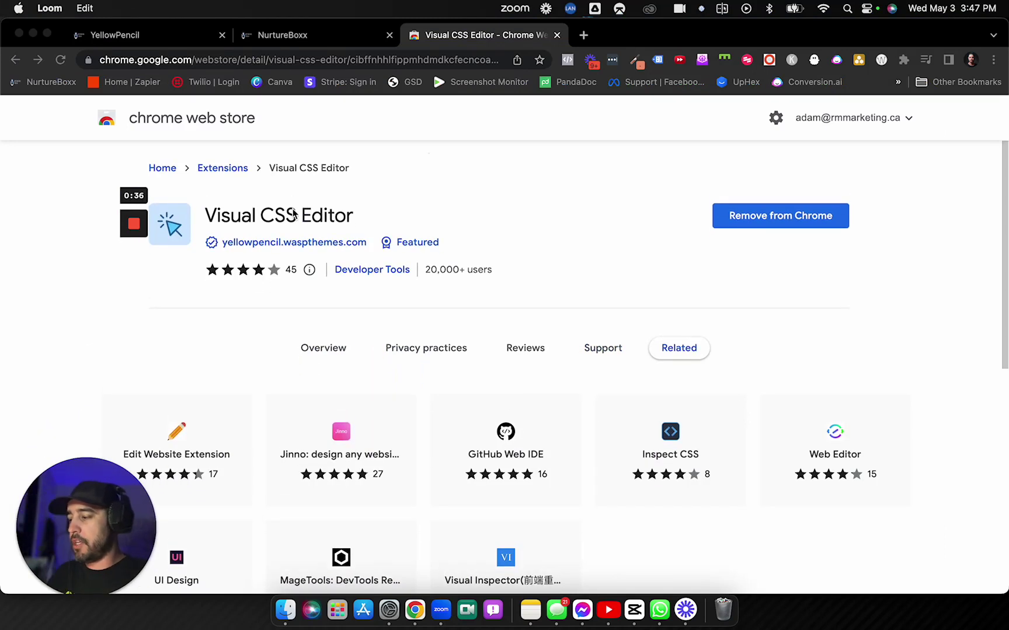
left_click_drag(206, 214, 395, 224)
left_click(496, 223)
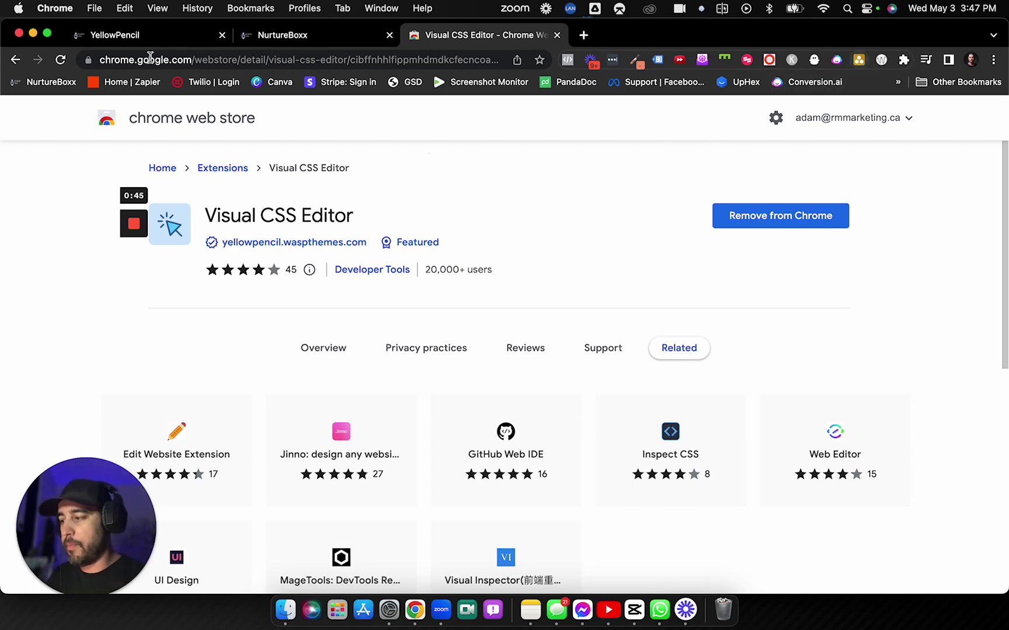
left_click(168, 35)
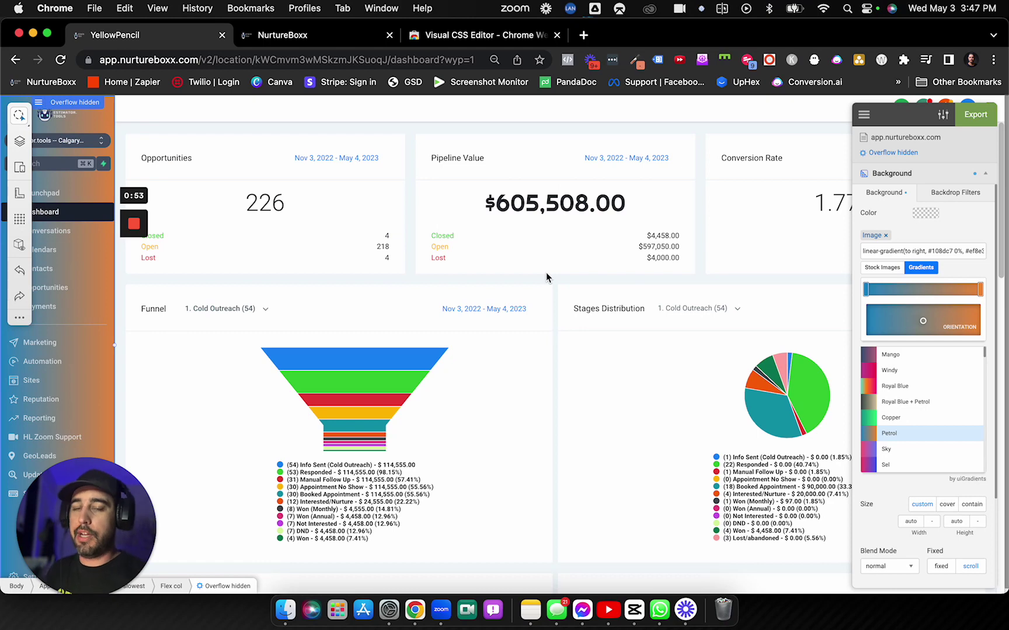
left_click(530, 288)
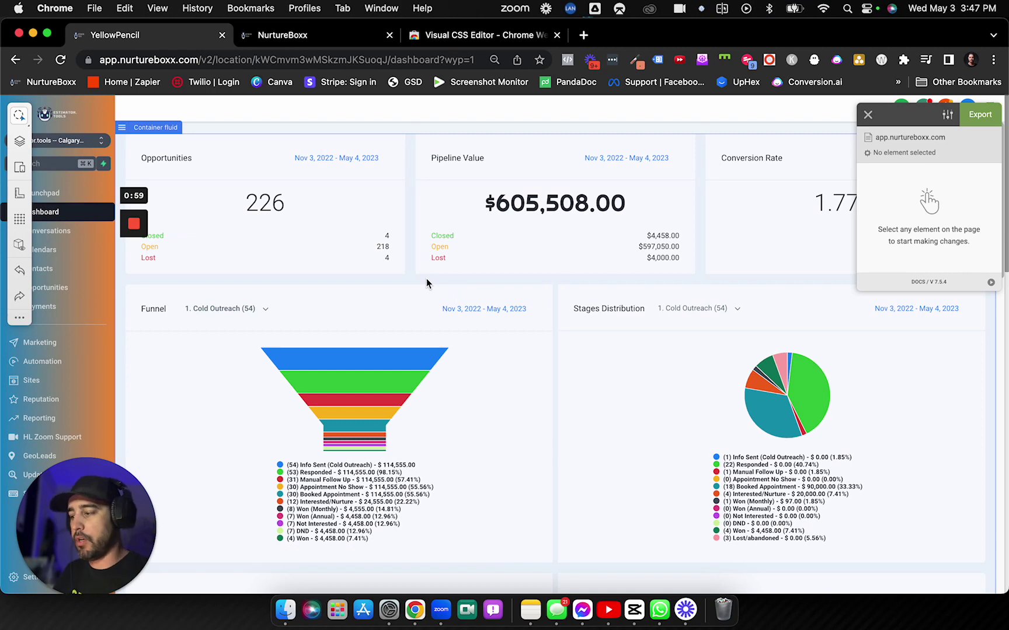
Step: Set the dashboard main area background to black (#000000), then select the left sidebar
left_click(399, 132)
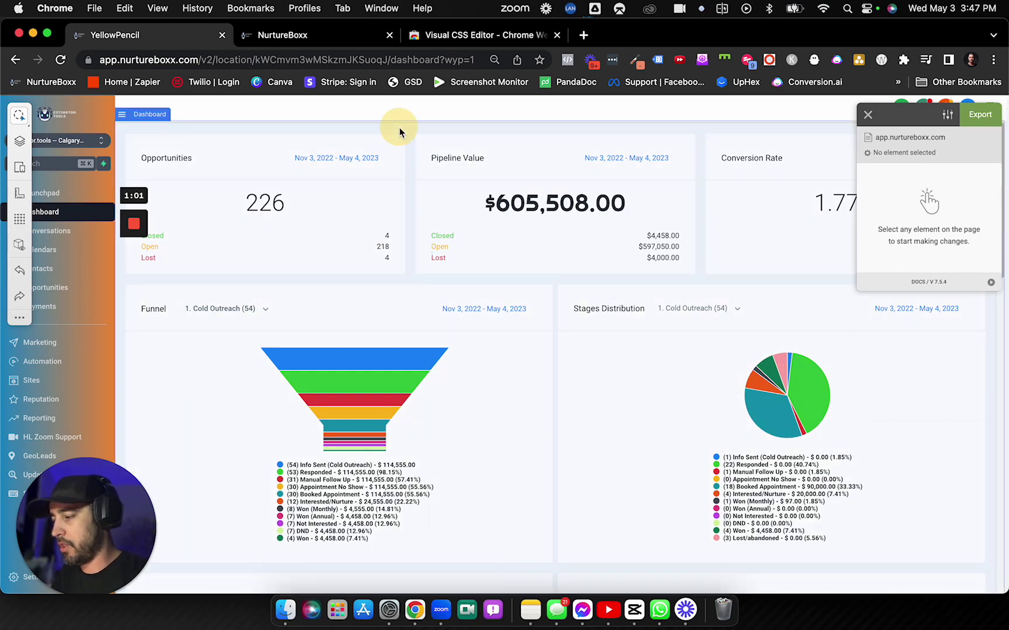
left_click(888, 195)
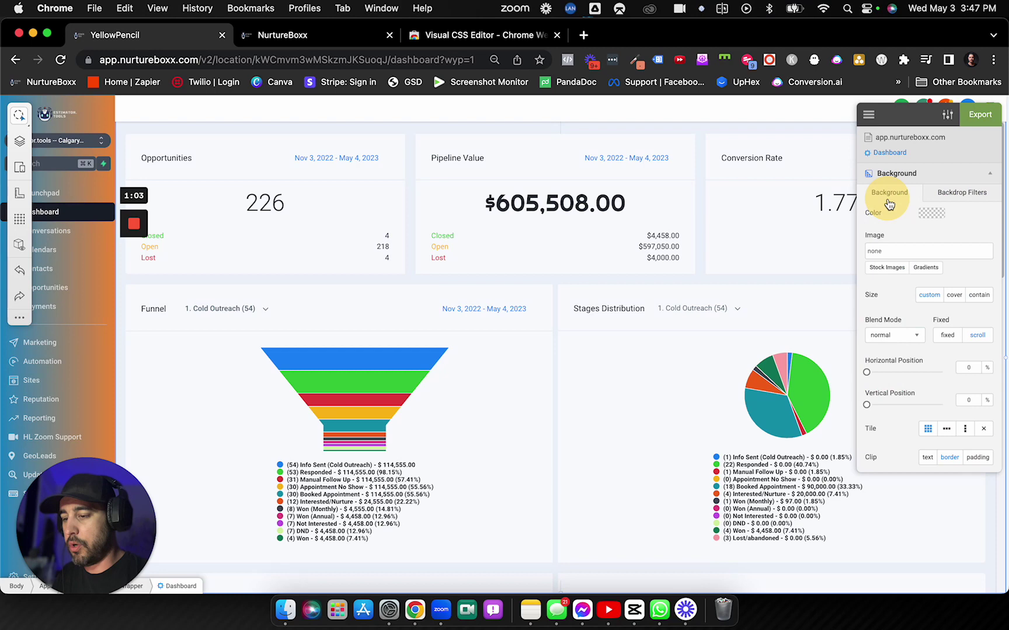
left_click(931, 213)
left_click_drag(914, 245, 868, 288)
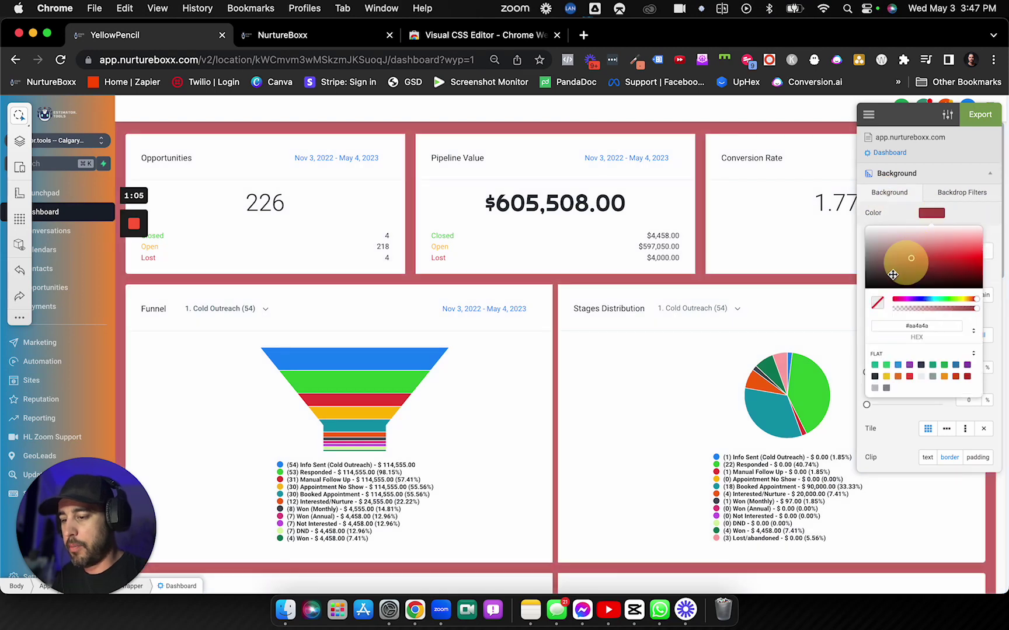
left_click(814, 288)
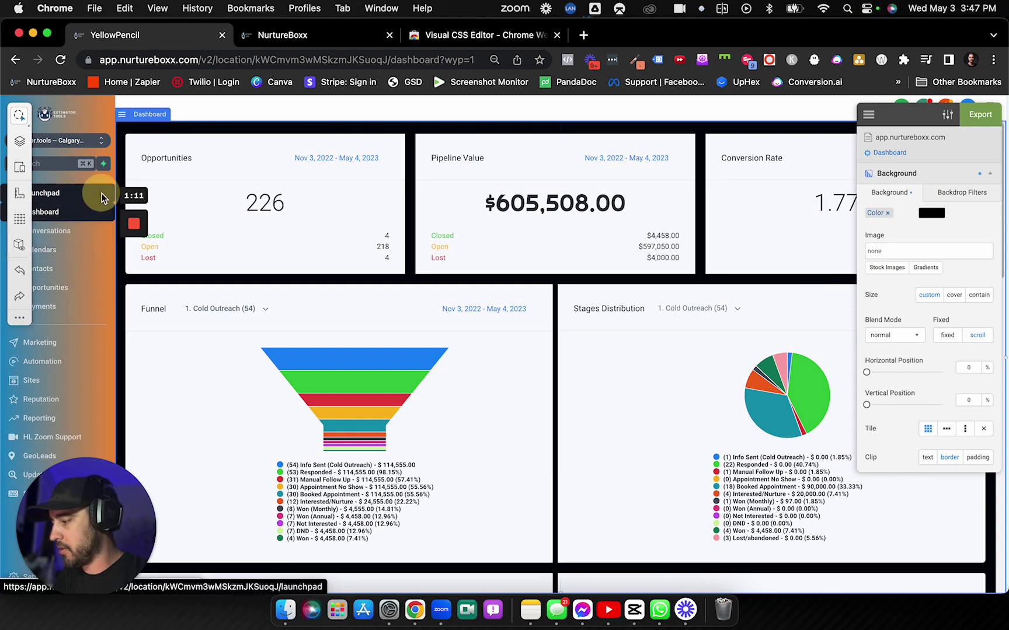
key("Escape")
left_click(107, 174)
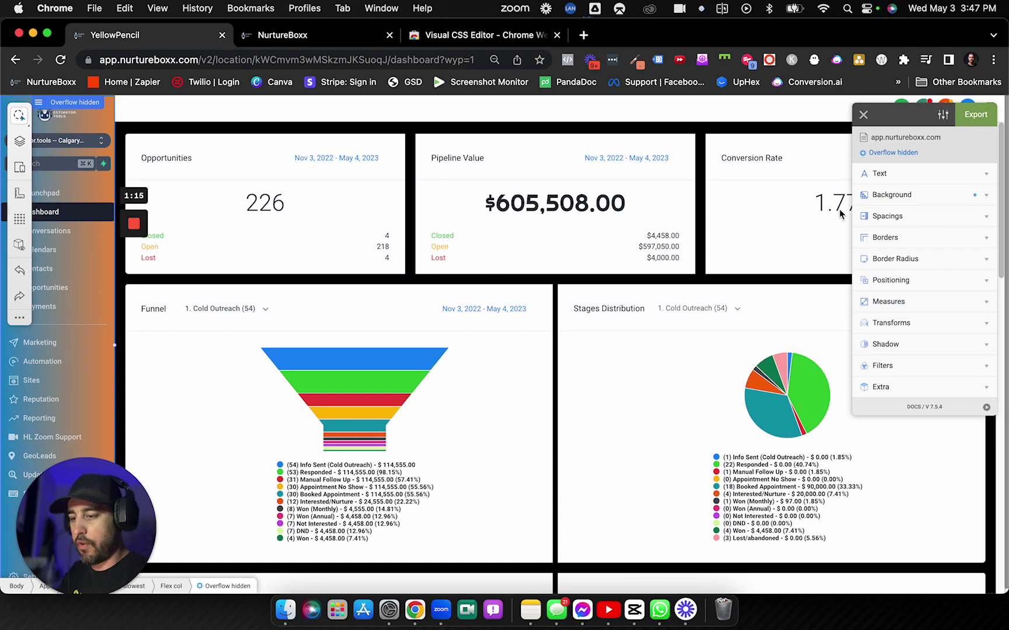
Step: Try the Sunrise, teal and Stripe gradient presets, settle on Sea Weed, then deselect the sidebar
left_click(908, 197)
left_click(916, 269)
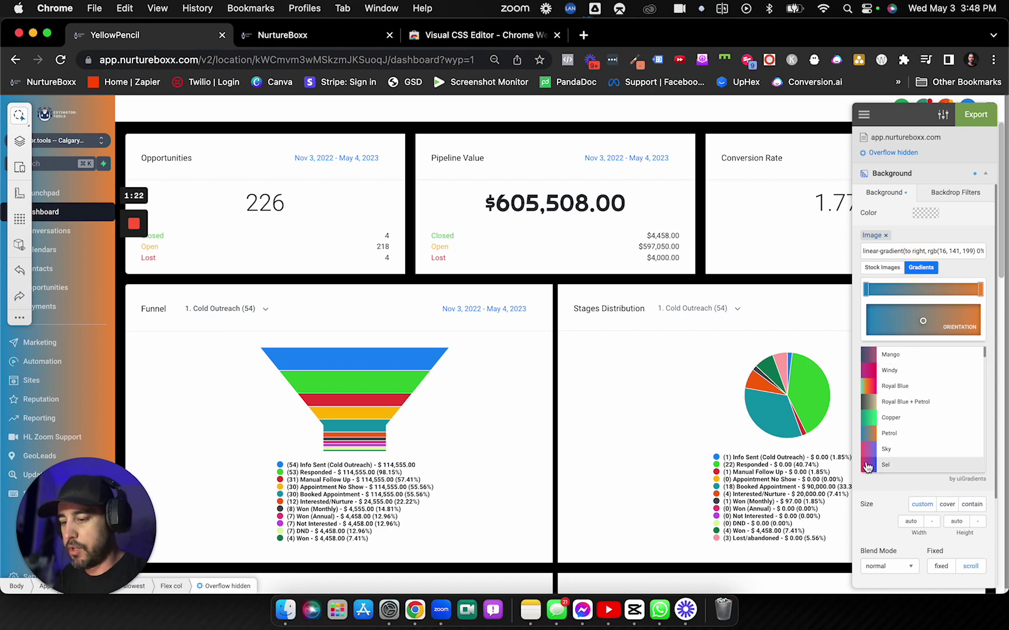
scroll(870, 441, "down", 2)
scroll(870, 449, "down", 3)
scroll(868, 461, "down", 3)
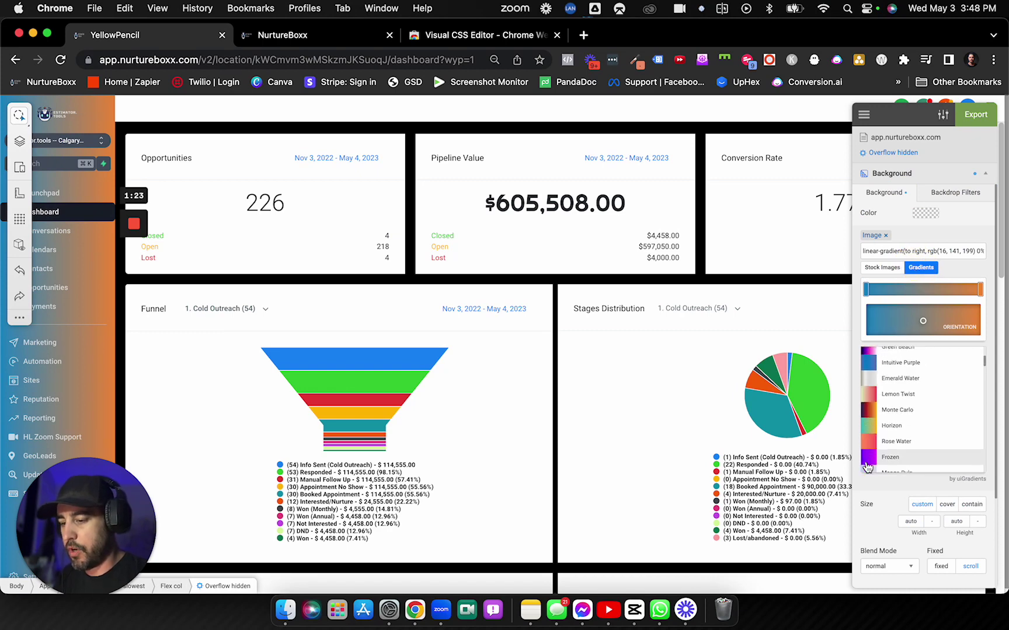
scroll(873, 449, "down", 3)
scroll(878, 429, "down", 2)
left_click(881, 418)
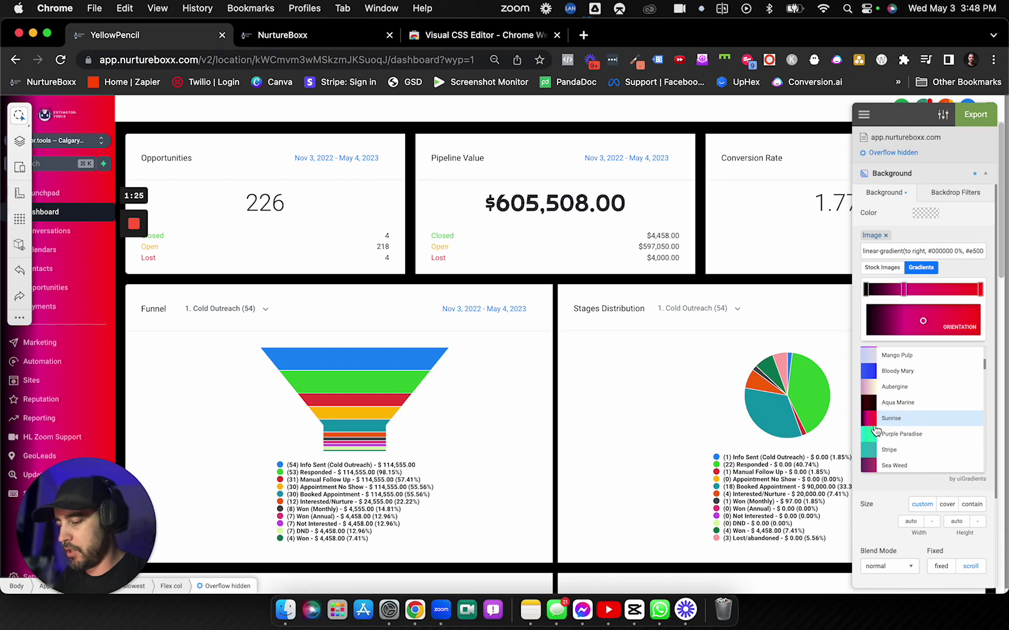
left_click(875, 434)
left_click(876, 453)
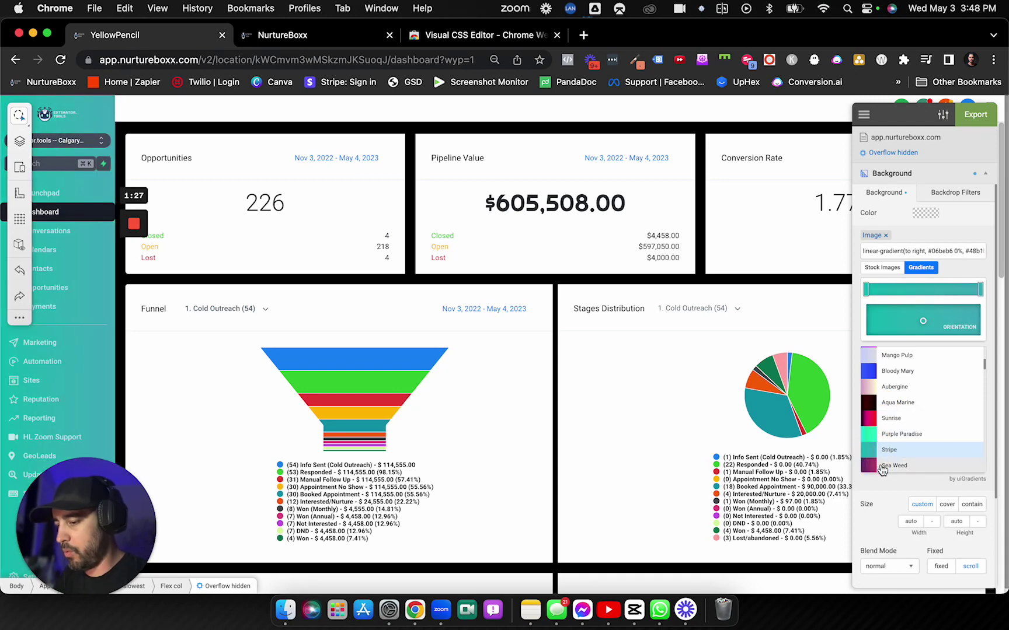
left_click(880, 468)
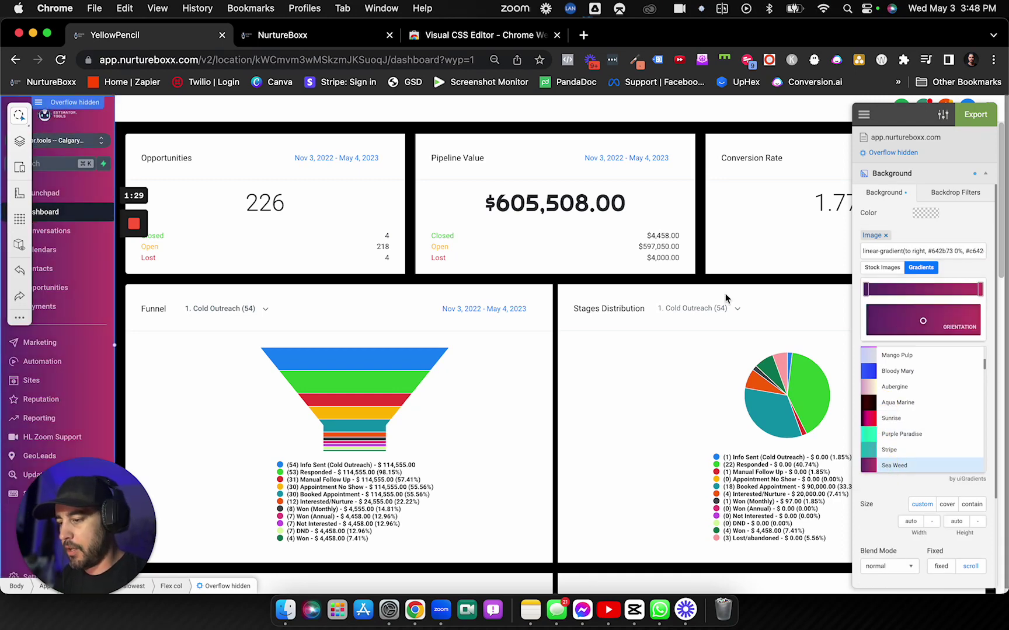
key("Escape")
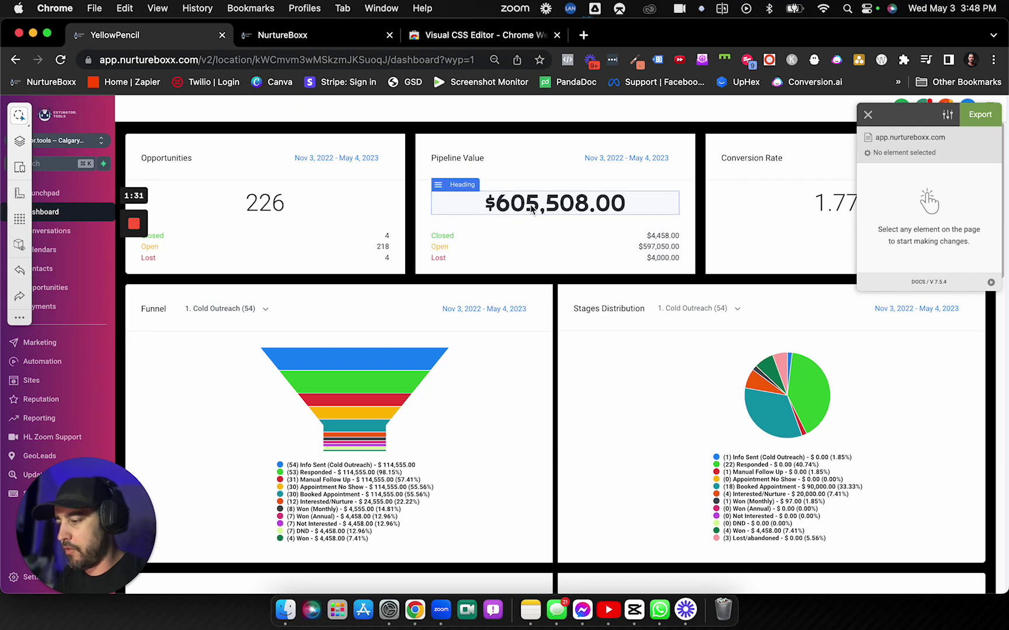
Step: Change the 226 Opportunities figure's font family to Righteous, then select the Funnel card header
left_click(308, 207)
left_click(889, 175)
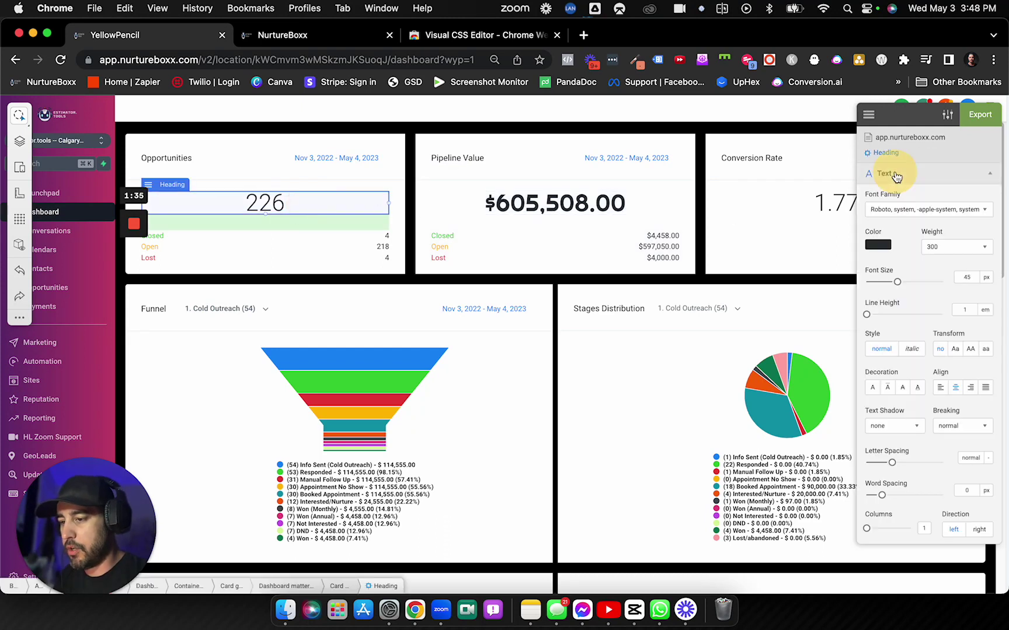
left_click(883, 211)
left_click(893, 304)
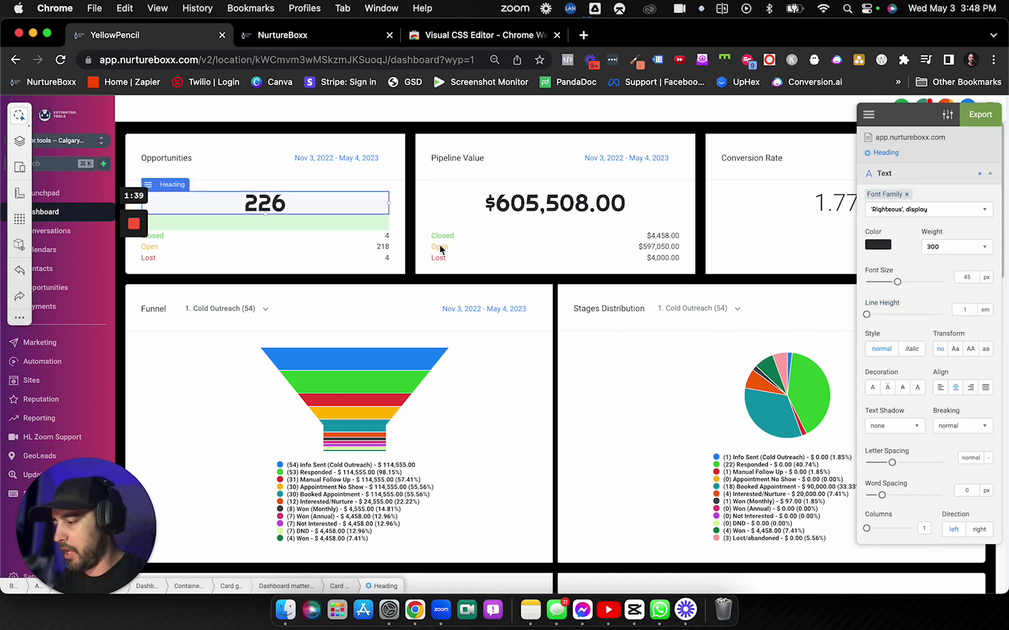
key("Escape")
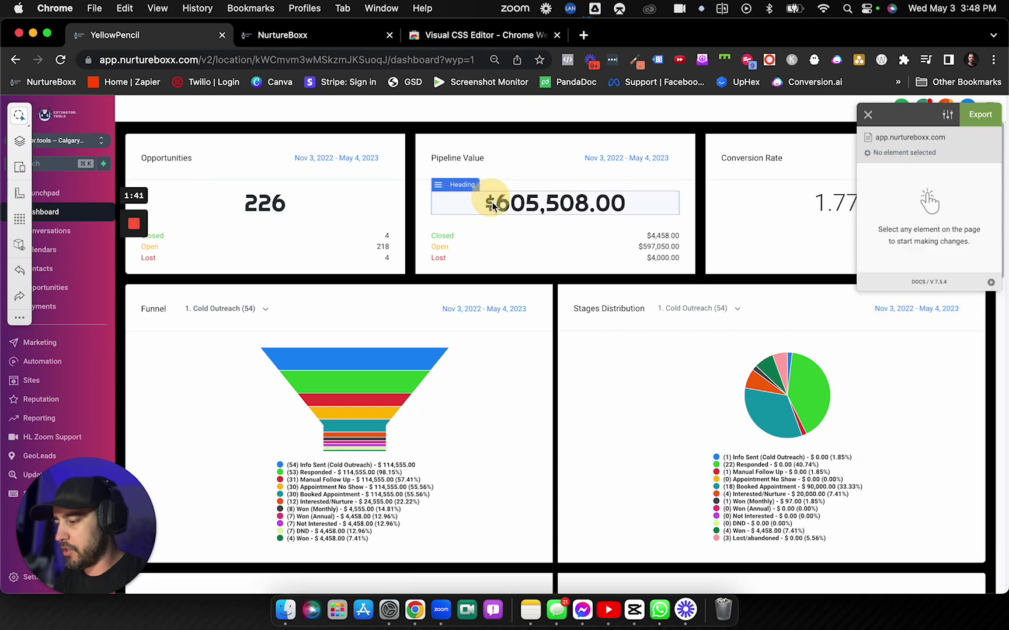
left_click(532, 287)
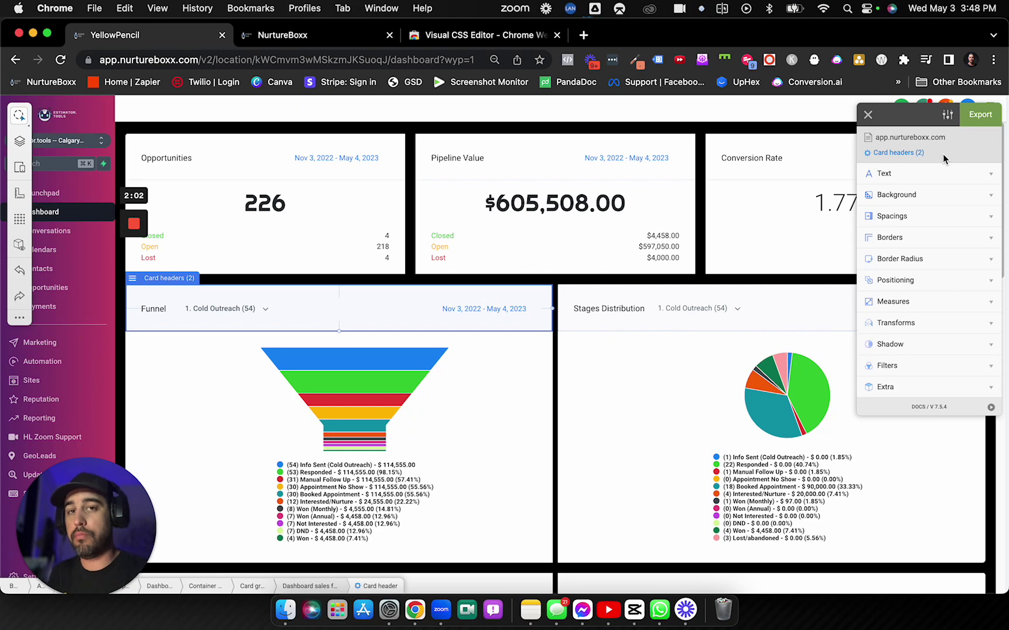
Step: Show the Export CSS Code dialog and place the caret in the exported code
left_click(982, 120)
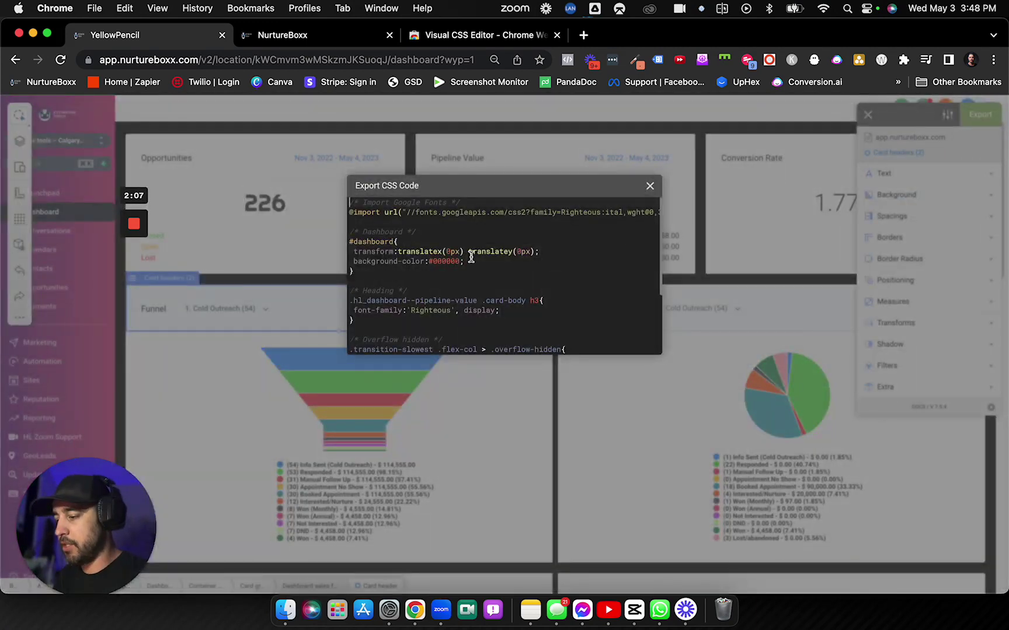
scroll(469, 260, "down", 5)
scroll(471, 258, "left", 1)
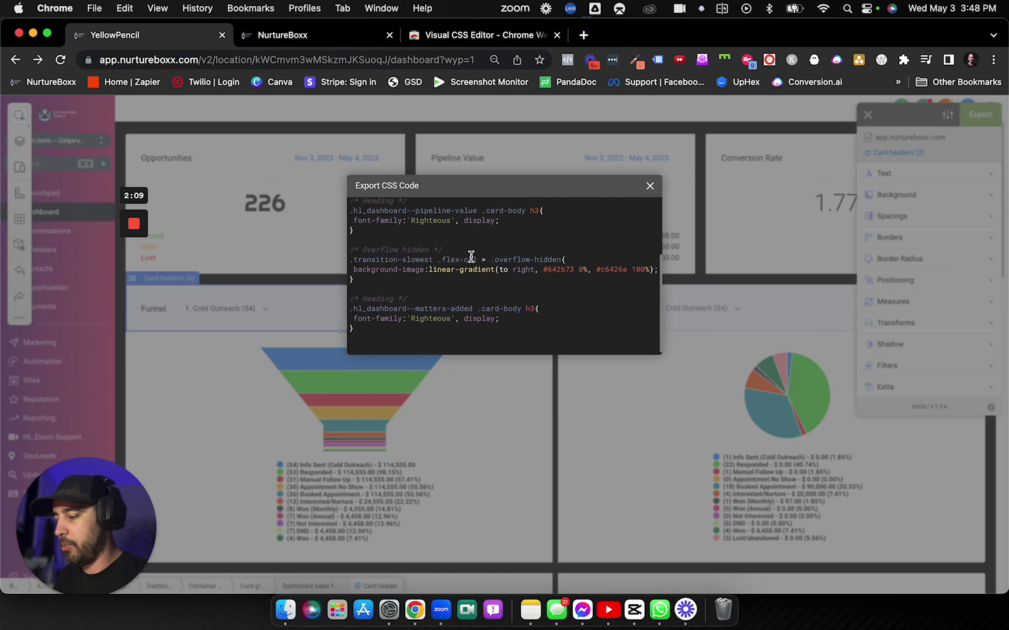
left_click(522, 327)
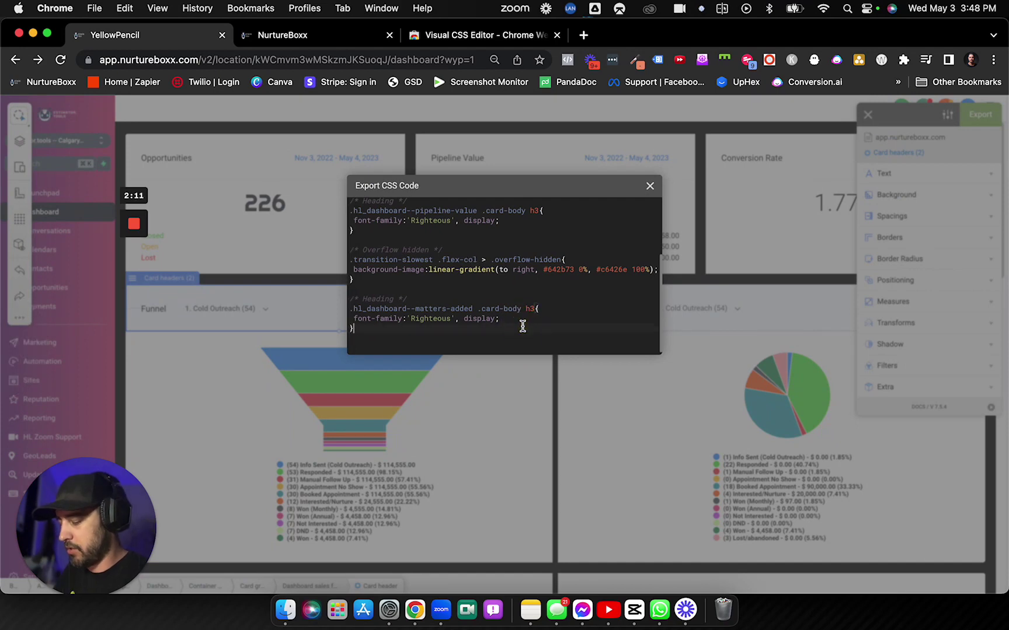
key("Return")
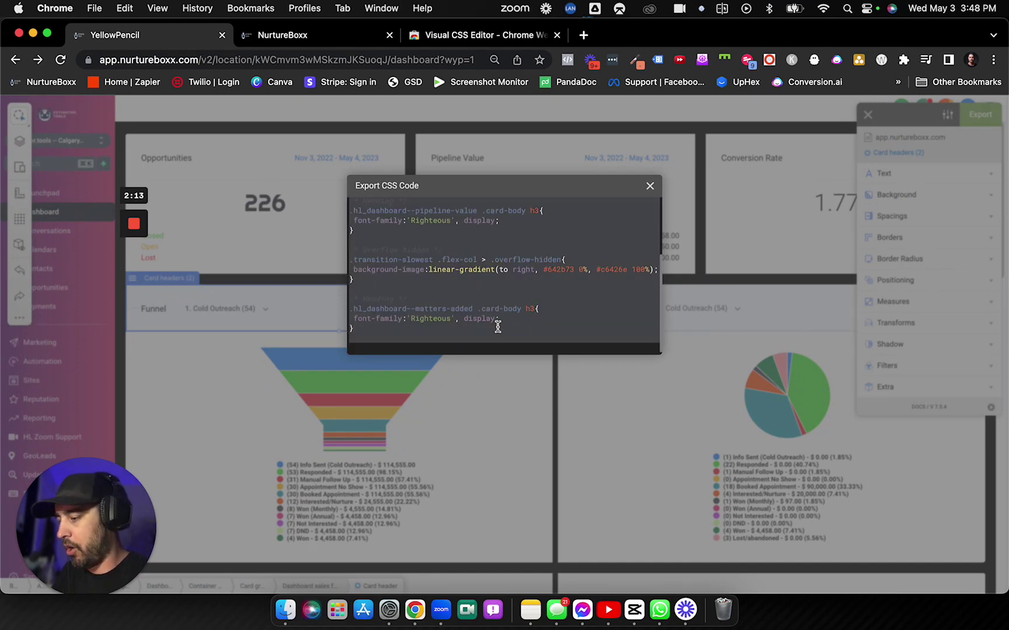
Step: Paste the copied YellowPencil CSS into Custom CSS on the NurtureBoxx company settings page
left_click(342, 37)
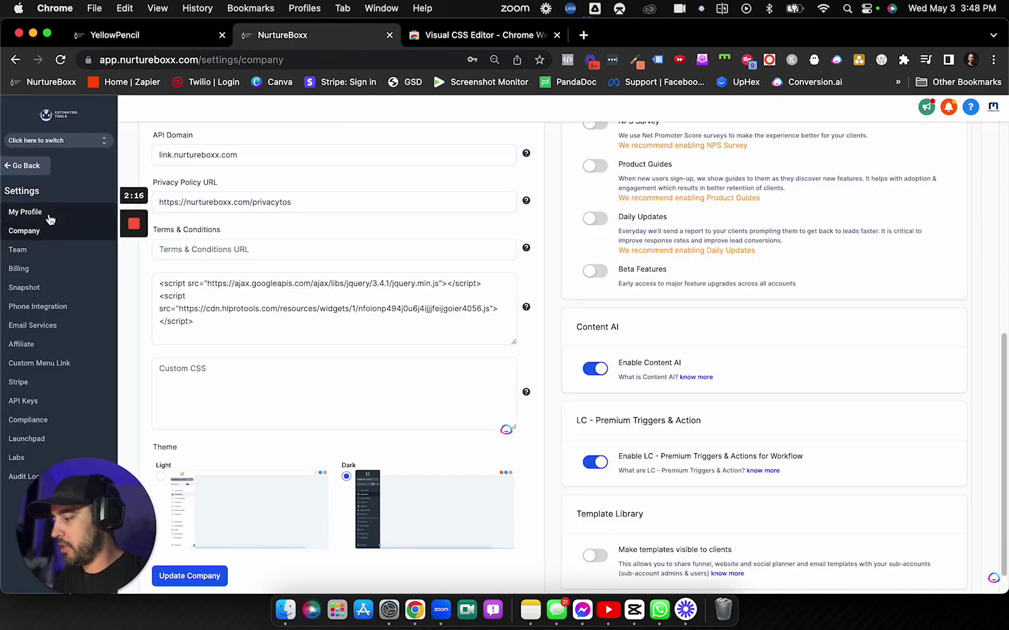
left_click(260, 384)
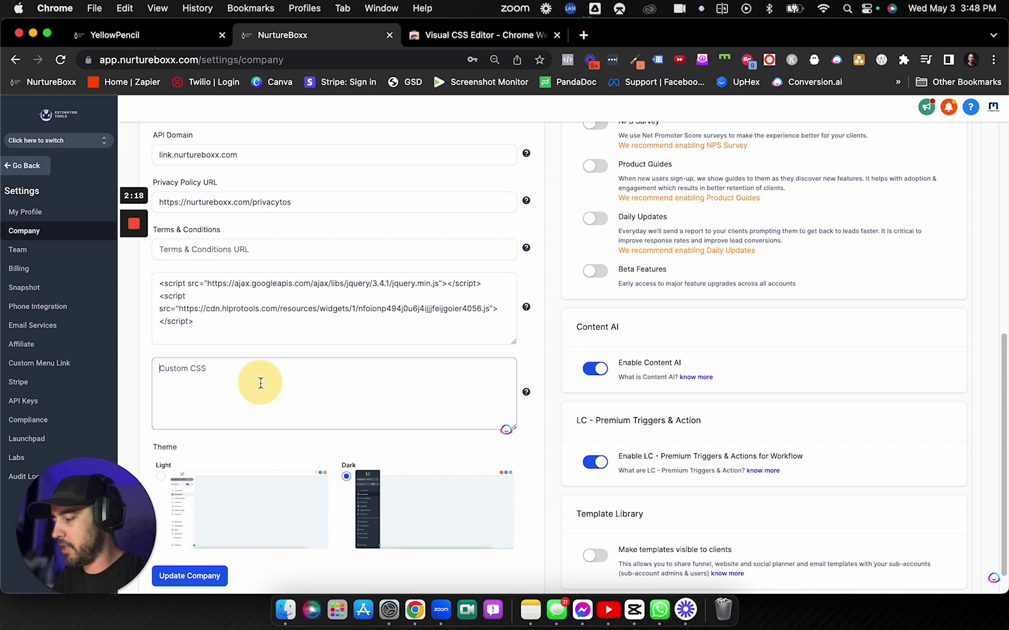
type("/* Heading */ .hl_dashboard--matters-added .card-body h3{  font-family:'Righteous', display; }")
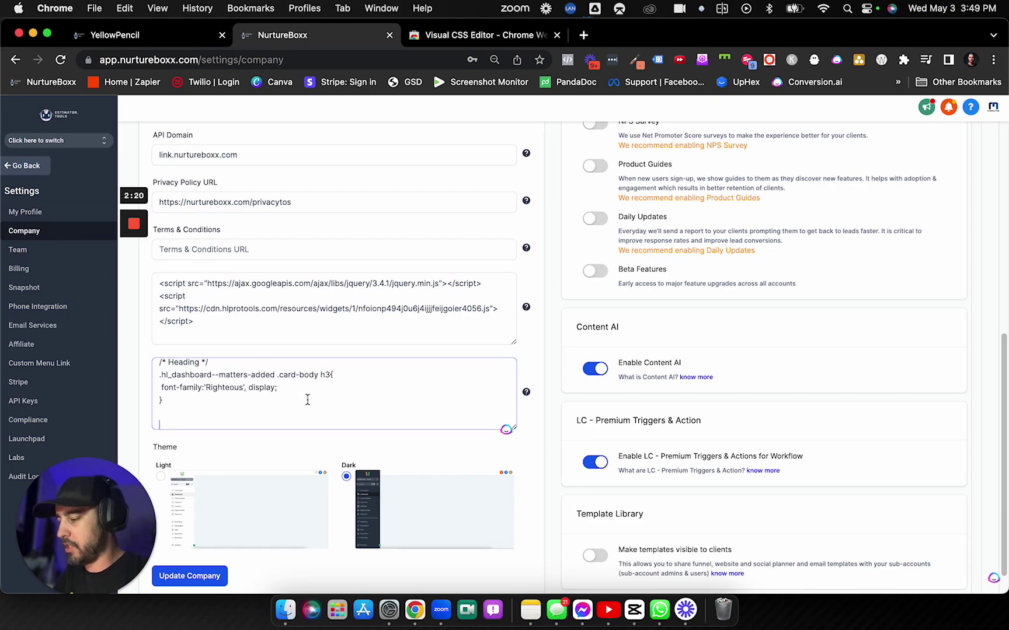
scroll(307, 399, "up", 5)
scroll(352, 406, "up", 3)
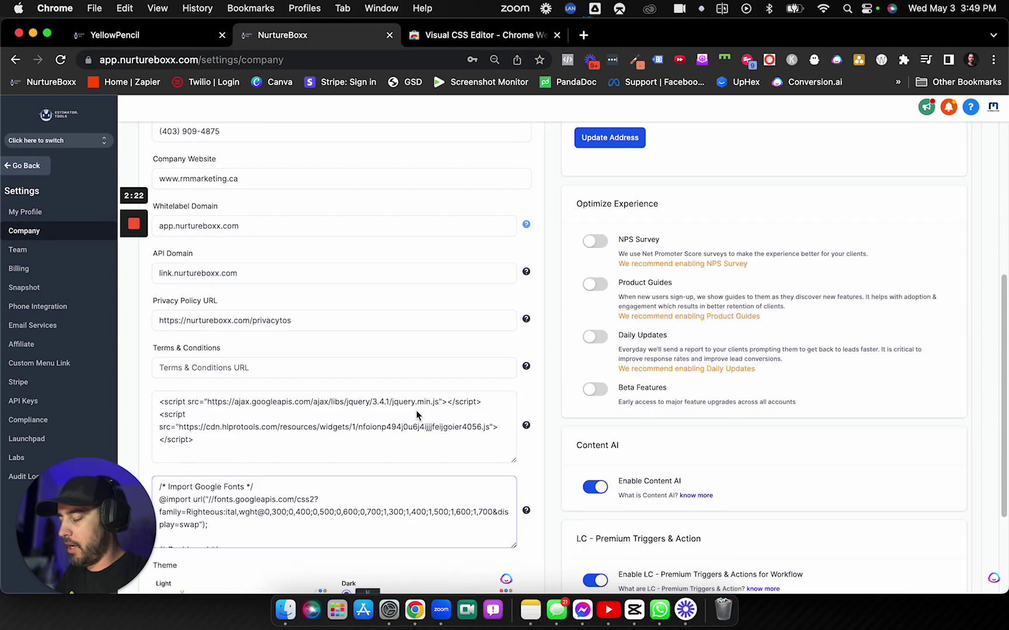
scroll(417, 416, "down", 5)
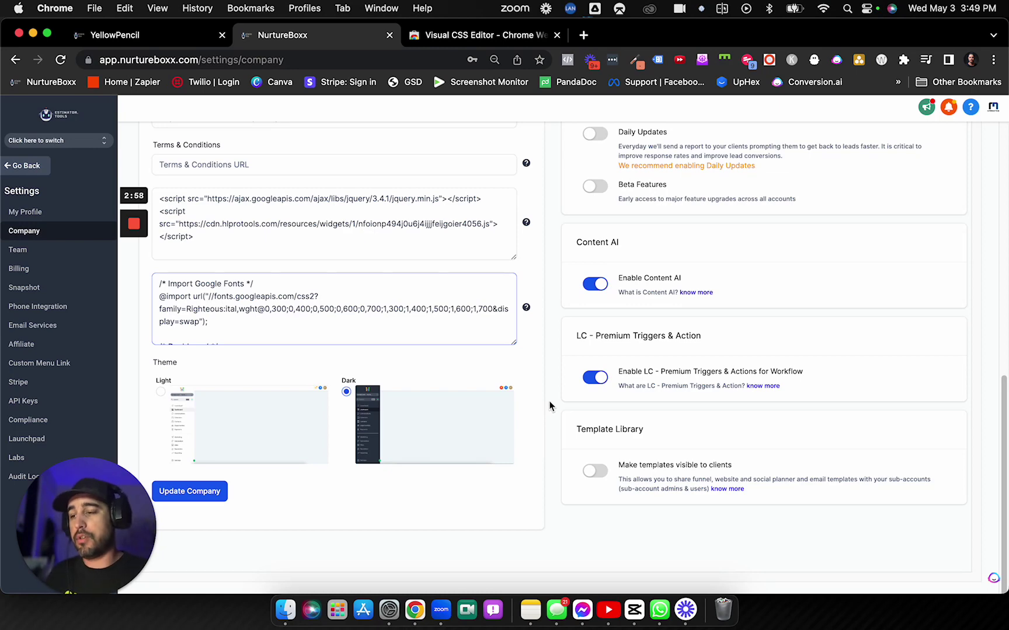
left_click(118, 504)
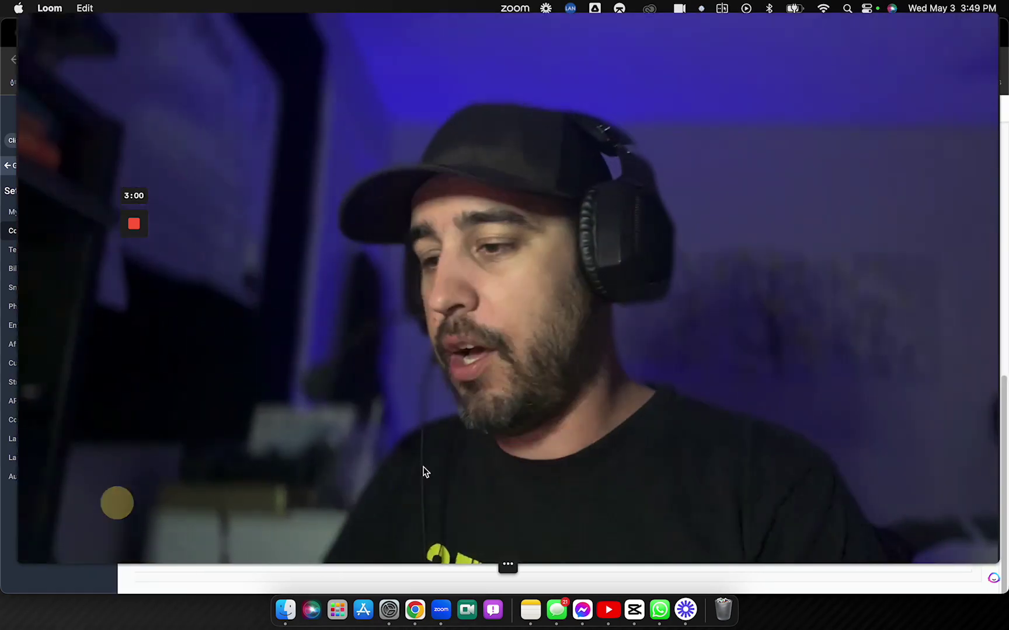